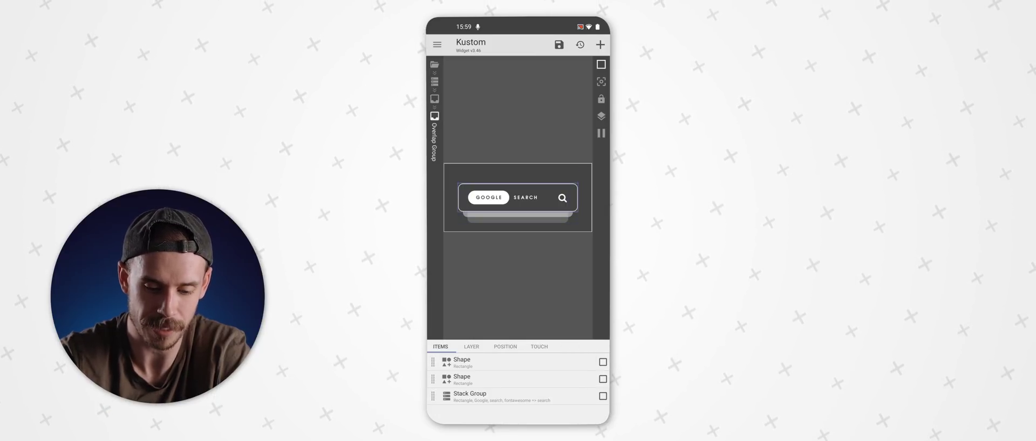
# - Inspect the search bar's Stack Group, including its Overlap Group and Morphing Text items
pyautogui.click(602, 362)
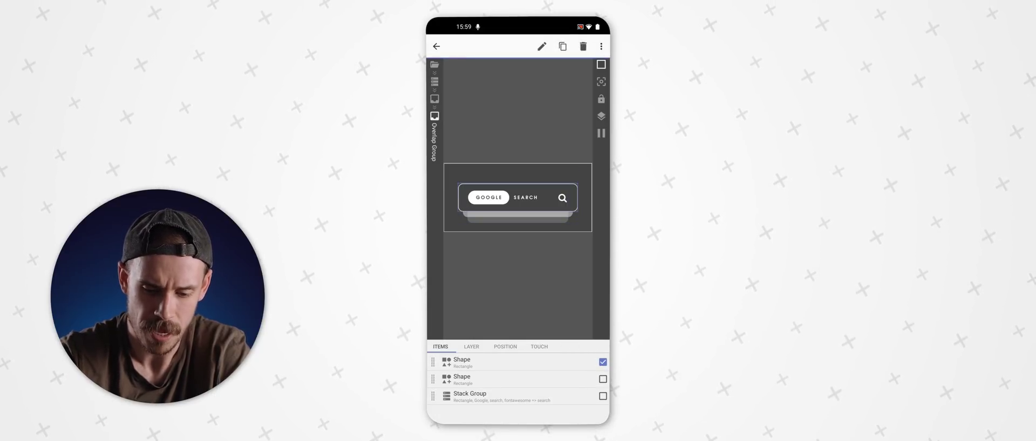
pyautogui.click(602, 362)
pyautogui.click(602, 396)
pyautogui.click(602, 396)
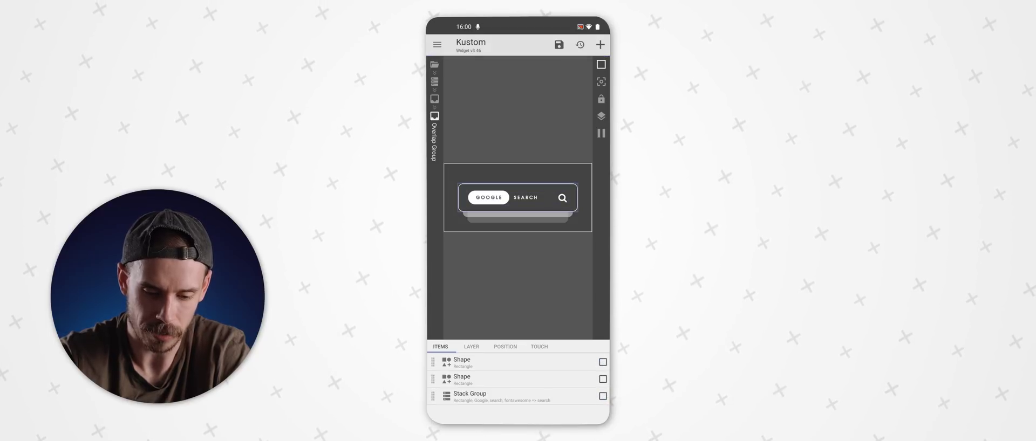
pyautogui.click(471, 394)
pyautogui.click(471, 360)
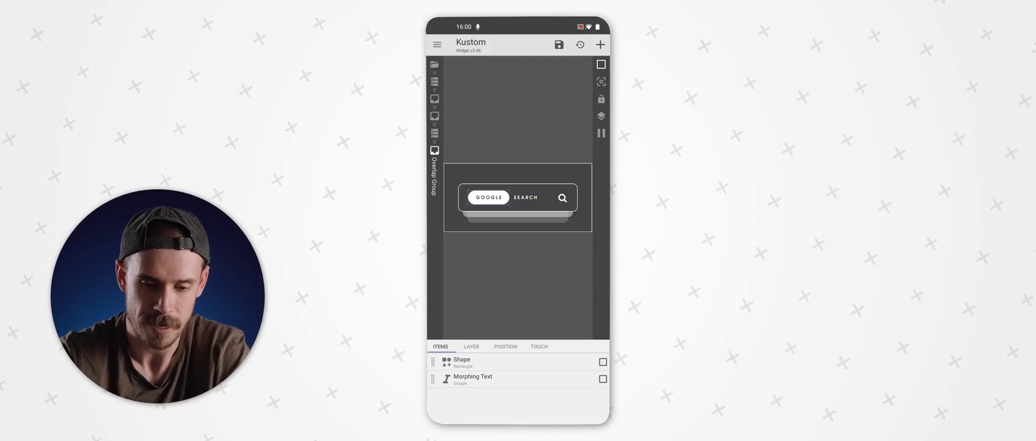
pyautogui.click(435, 133)
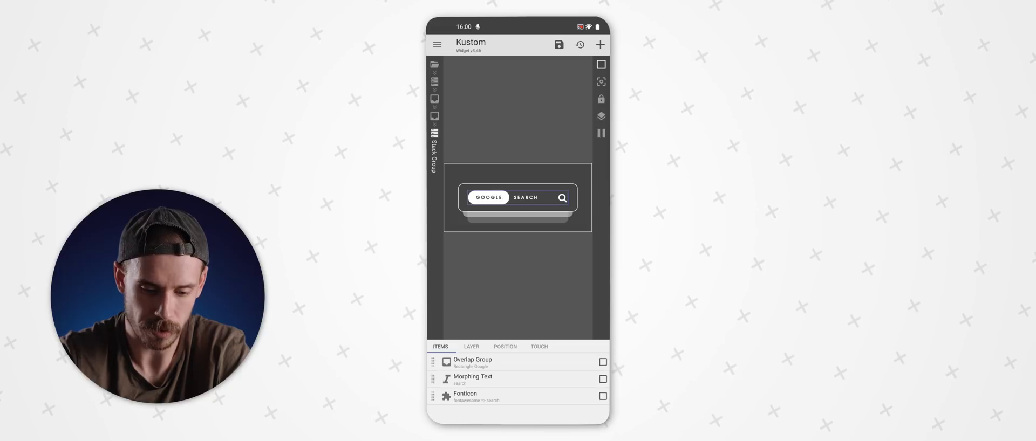
pyautogui.click(472, 378)
pyautogui.click(435, 133)
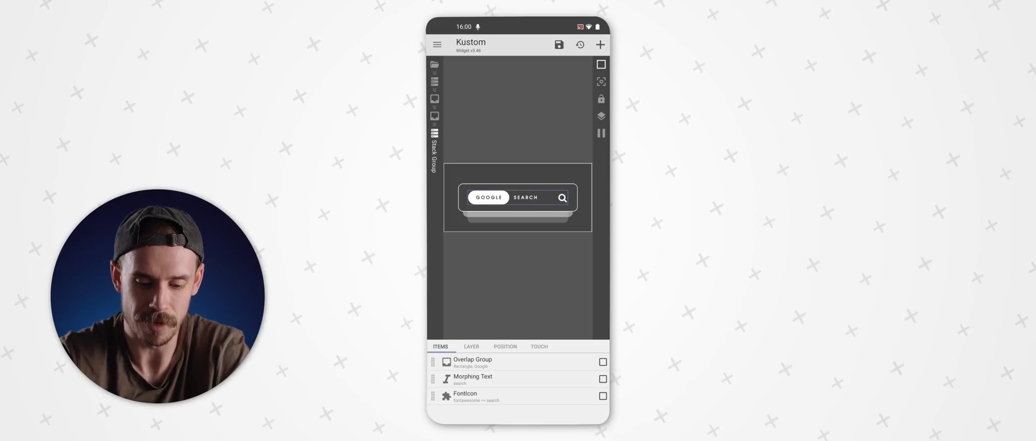
# - Delete the FontIcon search icon from the Stack Group and save the widget
pyautogui.click(465, 395)
pyautogui.click(435, 132)
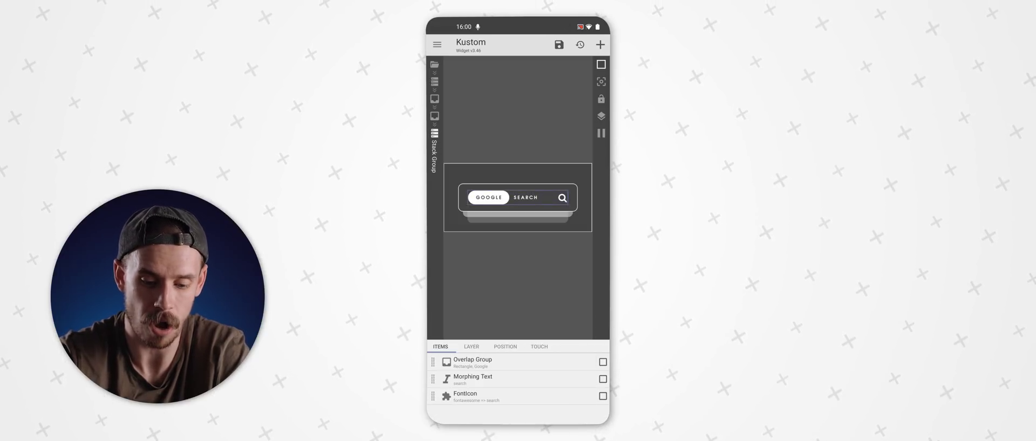
pyautogui.click(602, 396)
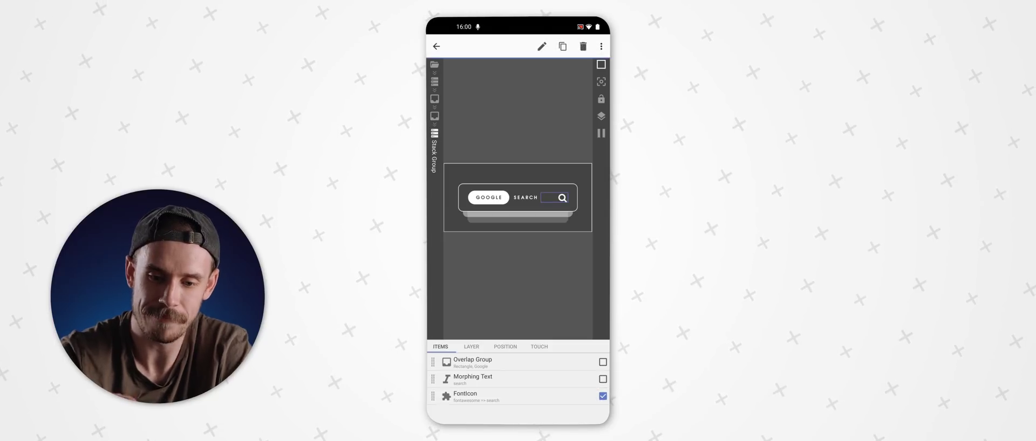
pyautogui.click(583, 45)
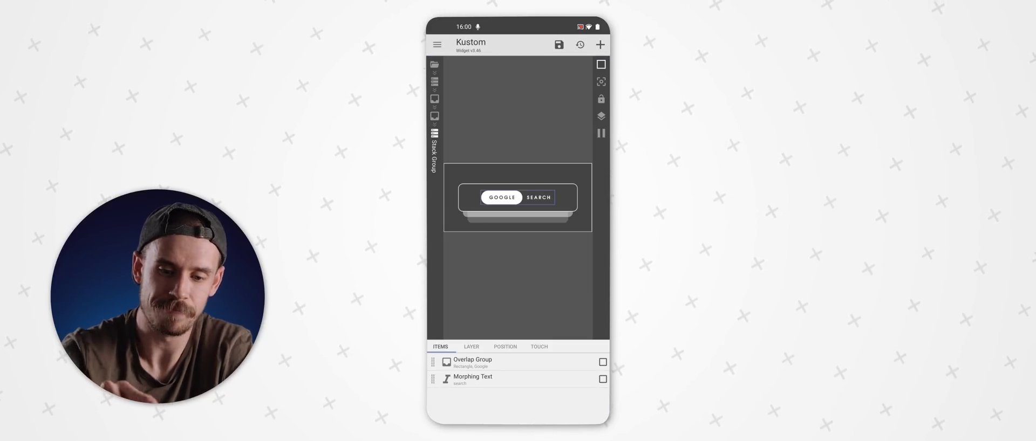
pyautogui.click(559, 44)
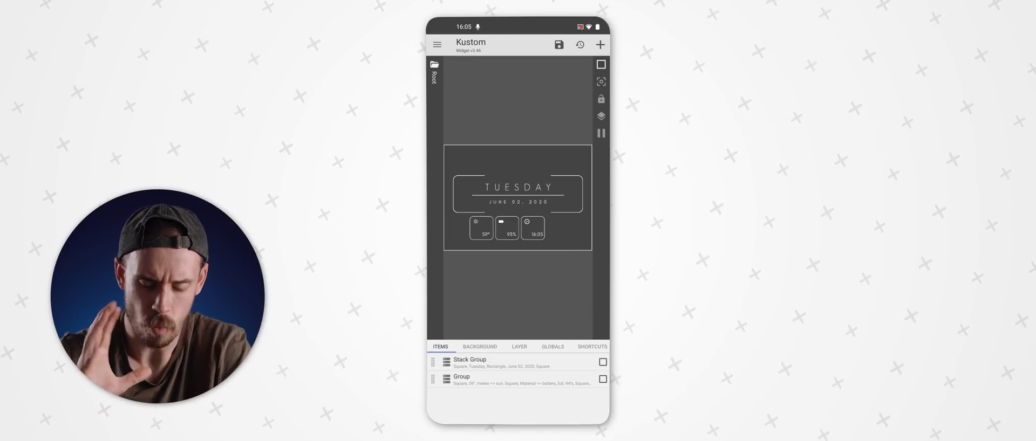
# - Delete both outline frame Shape items from the date widget's Stack Group
pyautogui.click(469, 361)
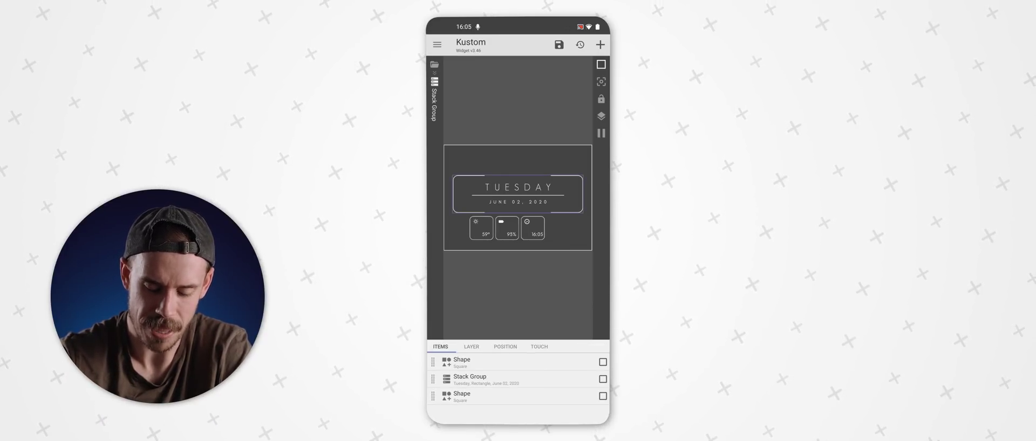
pyautogui.click(602, 362)
pyautogui.click(602, 396)
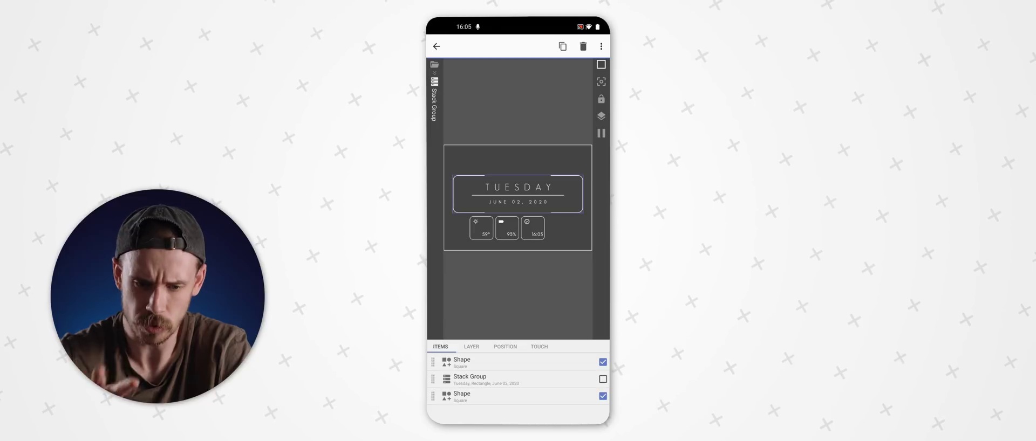
pyautogui.click(582, 46)
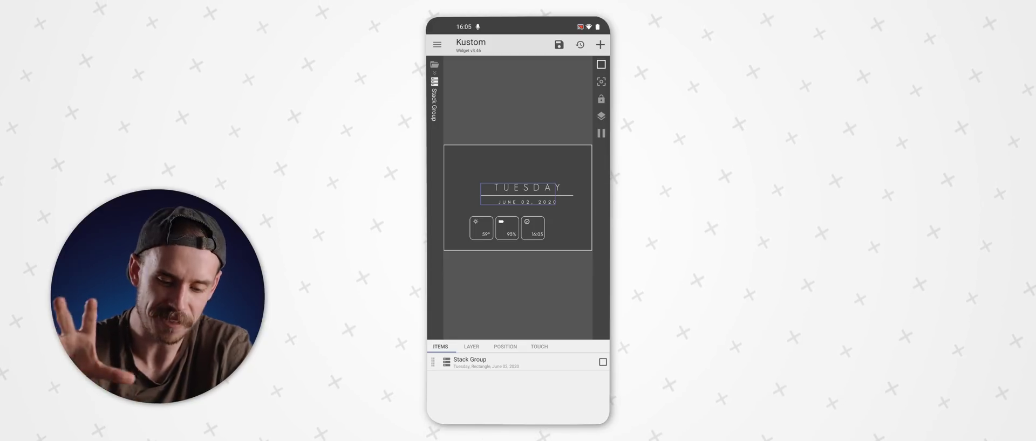
pyautogui.click(470, 347)
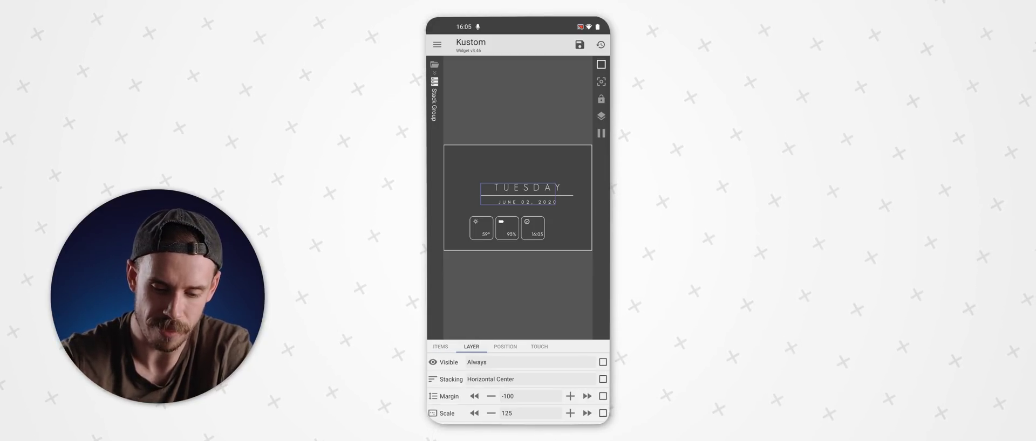
# - Shift the date block left by changing its Margin from -100 to -140
pyautogui.click(474, 396)
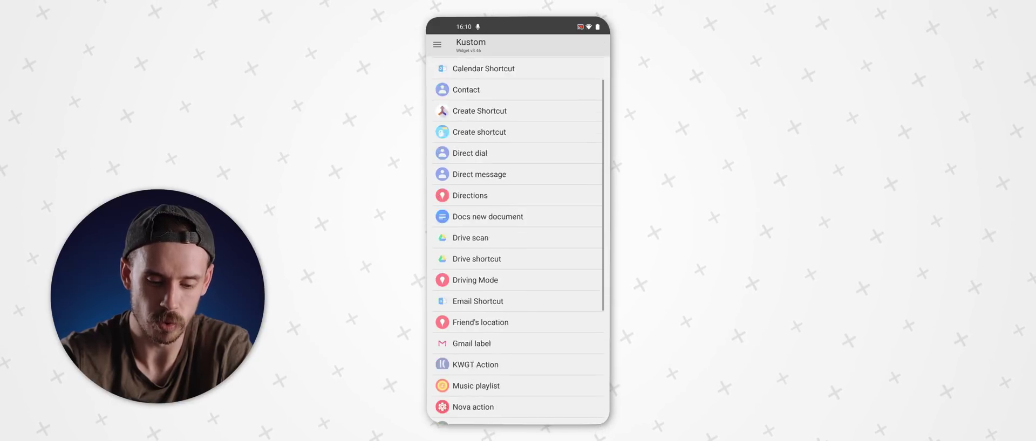
pyautogui.scroll(-5, 517, 242)
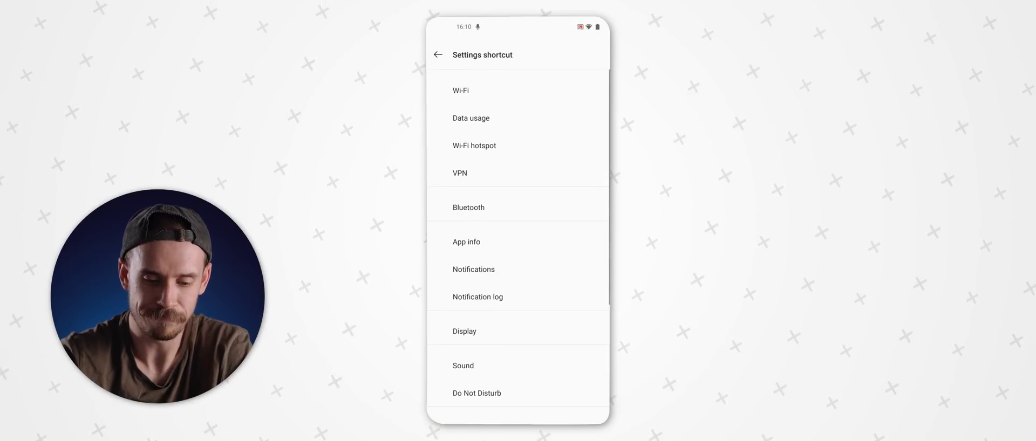
pyautogui.scroll(-5, 517, 242)
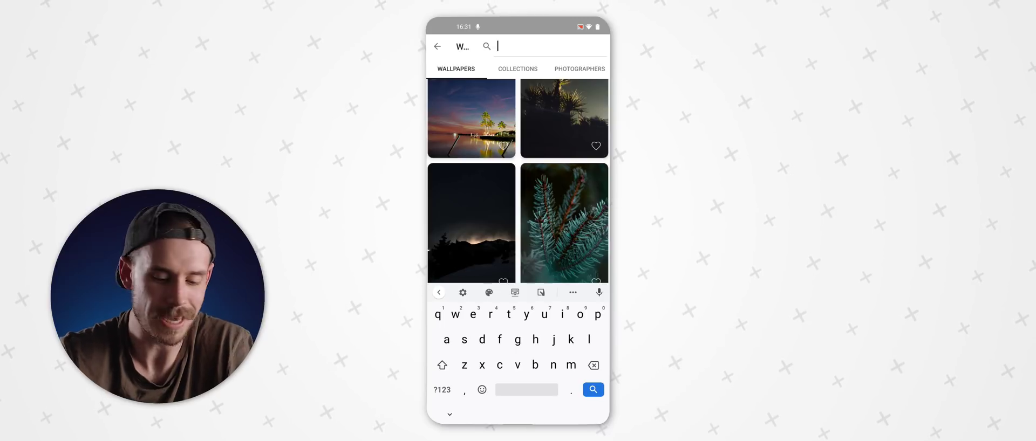
pyautogui.write('s')
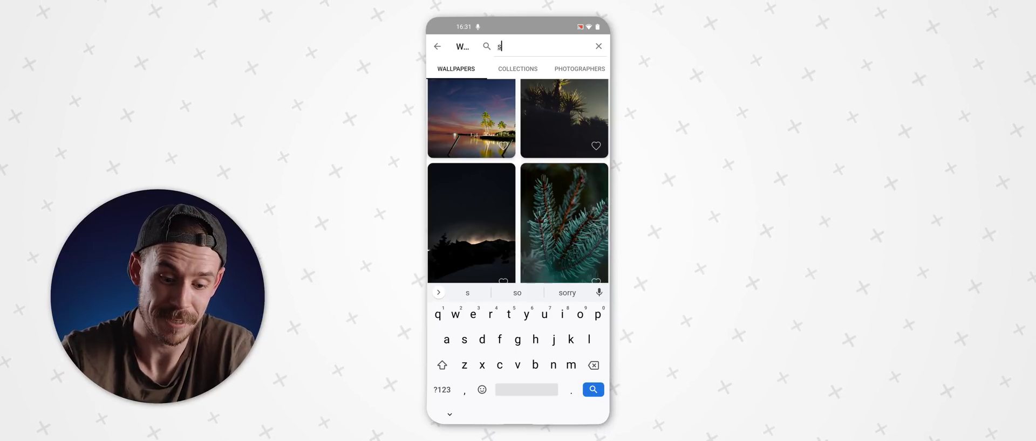
pyautogui.write('tars')
# - Set the teal starry mountain photo from the 'stars' search as the wallpaper
pyautogui.press('Return')
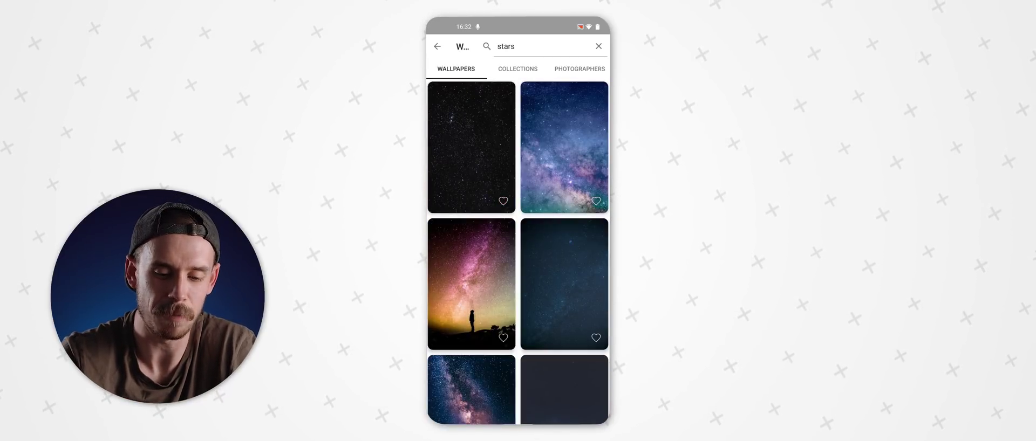
pyautogui.scroll(-5, 518, 251)
pyautogui.scroll(-5, 518, 251)
pyautogui.scroll(-3, 518, 252)
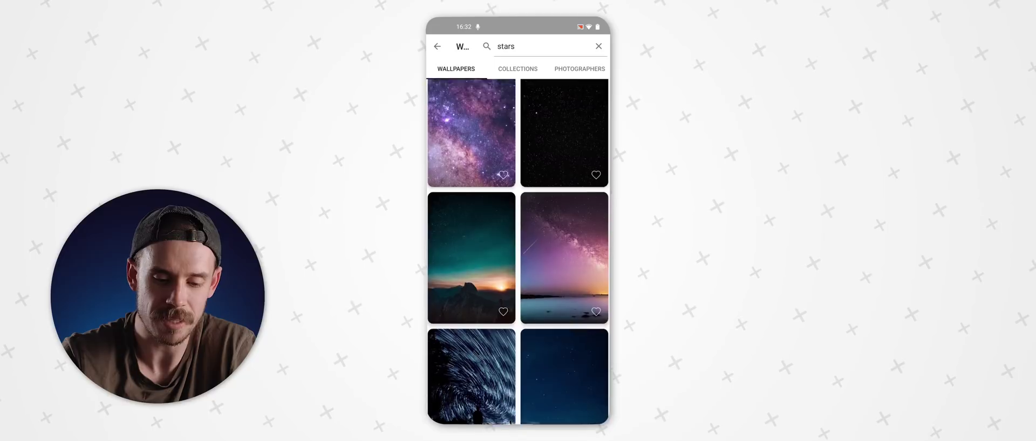
pyautogui.scroll(-3, 518, 251)
pyautogui.scroll(-5, 518, 252)
pyautogui.scroll(-5, 517, 251)
pyautogui.scroll(-3, 518, 252)
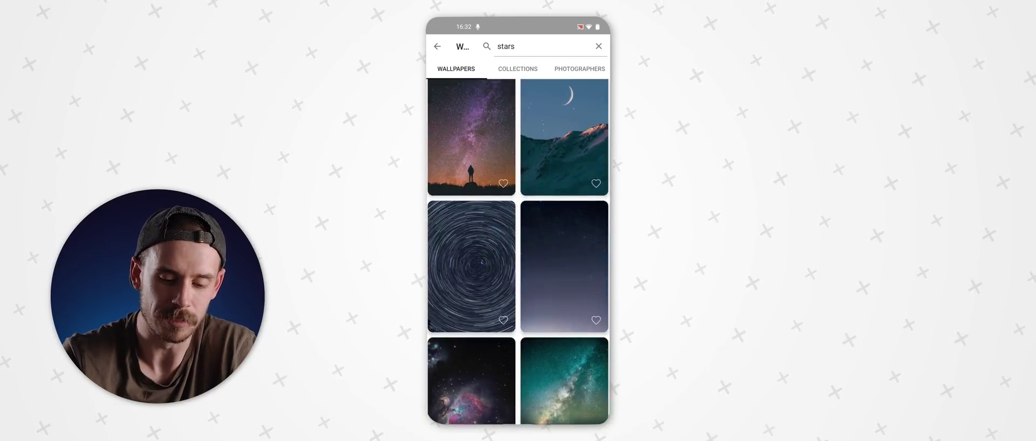
pyautogui.scroll(-1, 518, 252)
pyautogui.scroll(-5, 517, 251)
pyautogui.scroll(-5, 517, 252)
pyautogui.scroll(-1, 518, 251)
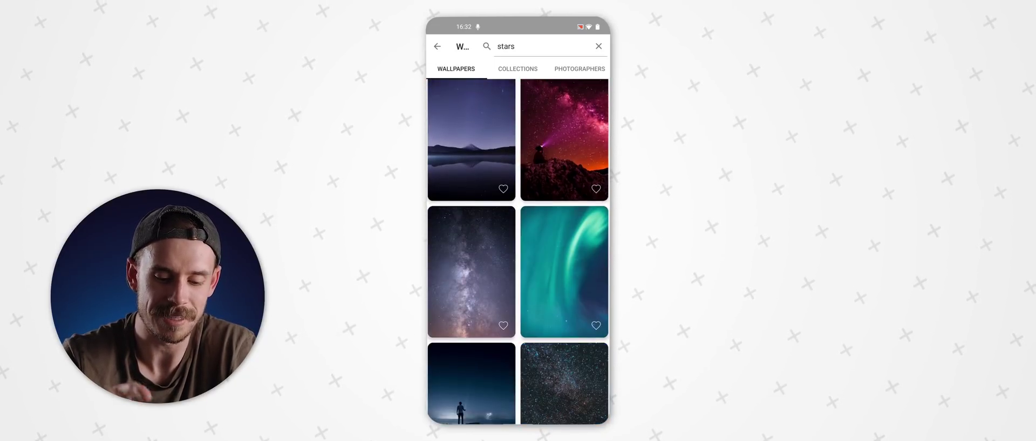
pyautogui.scroll(-3, 518, 251)
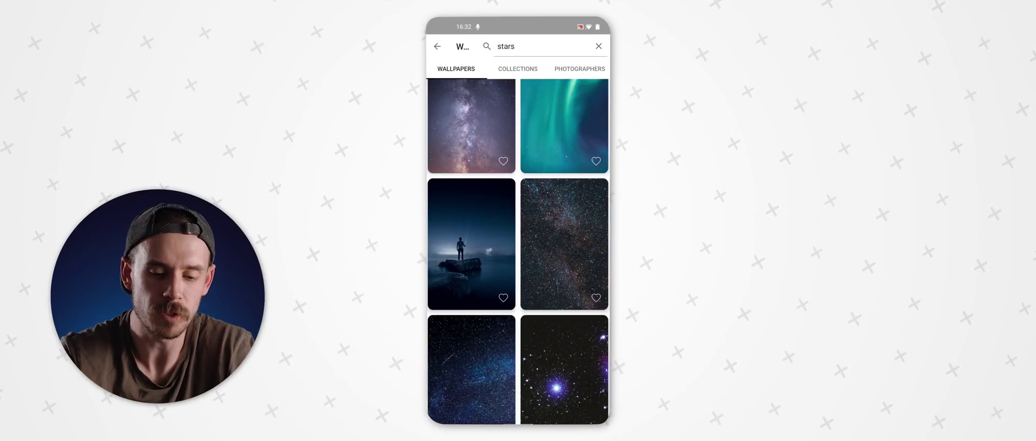
pyautogui.scroll(5, 518, 251)
pyautogui.scroll(5, 517, 252)
pyautogui.scroll(5, 518, 251)
pyautogui.scroll(5, 518, 251)
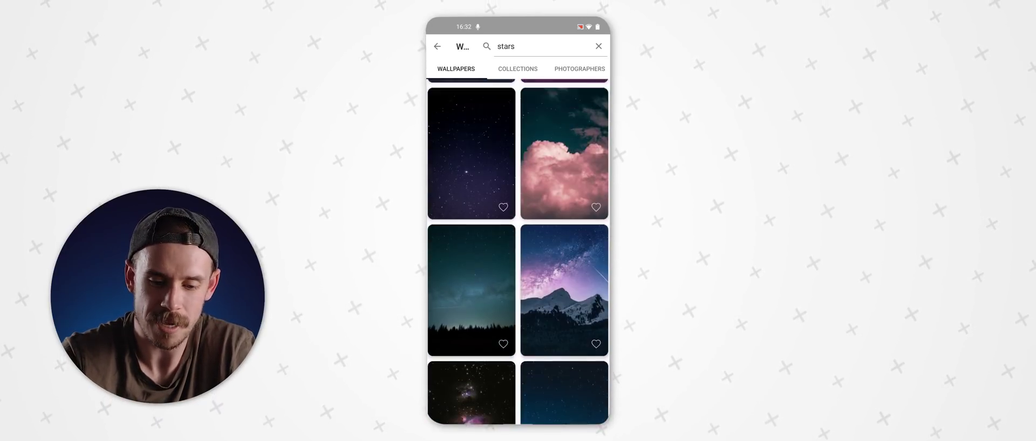
pyautogui.scroll(5, 518, 252)
pyautogui.scroll(5, 518, 251)
pyautogui.scroll(3, 518, 252)
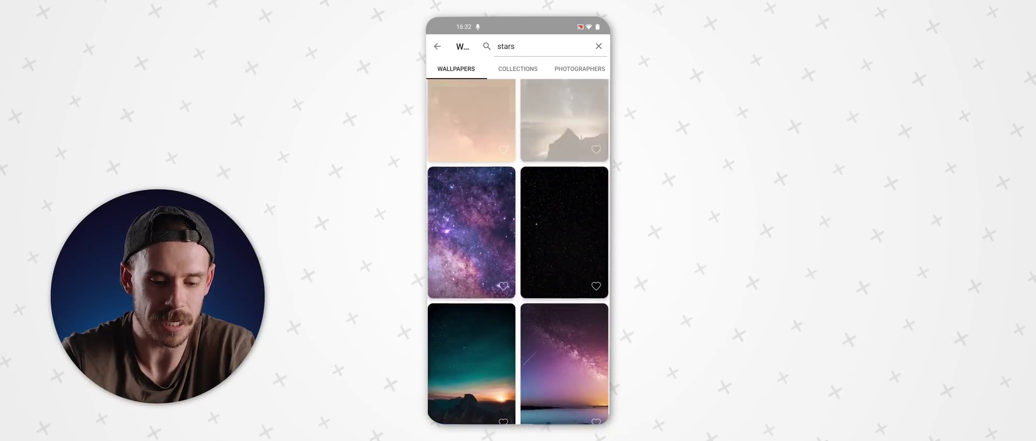
pyautogui.scroll(2, 518, 251)
pyautogui.scroll(-3, 518, 252)
pyautogui.click(471, 313)
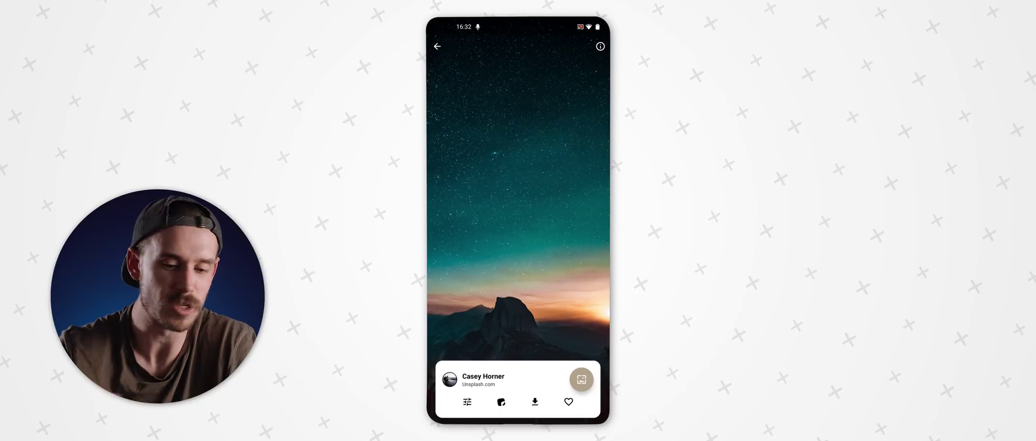
pyautogui.click(581, 380)
pyautogui.click(465, 207)
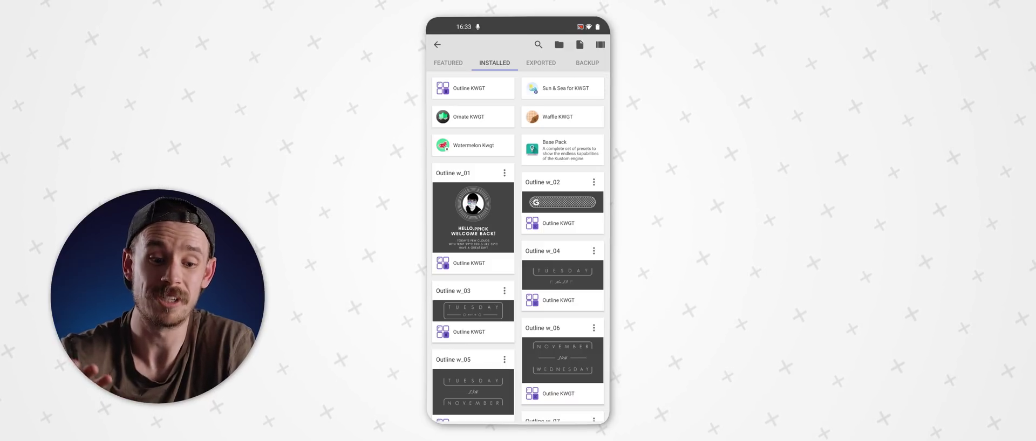
pyautogui.scroll(-3, 518, 242)
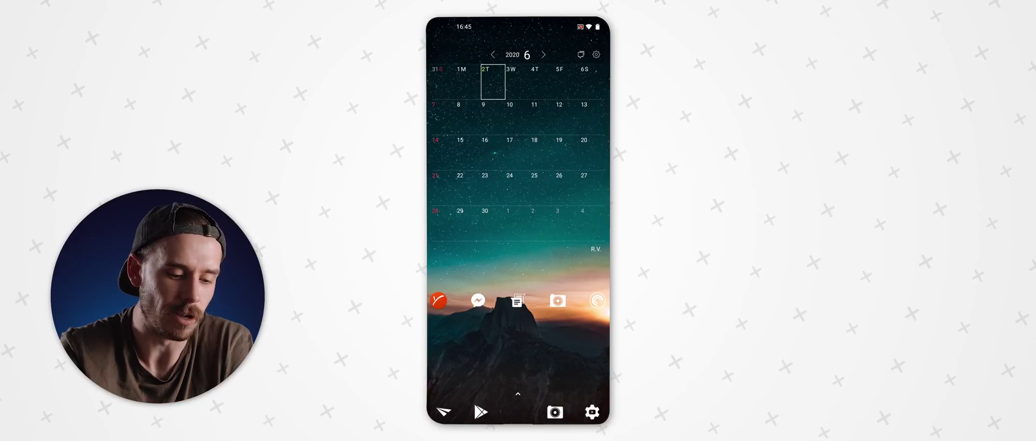
# - Switch the Payoneer shortcut's icon to one from the Flat White pack
pyautogui.click(438, 301)
pyautogui.click(445, 273)
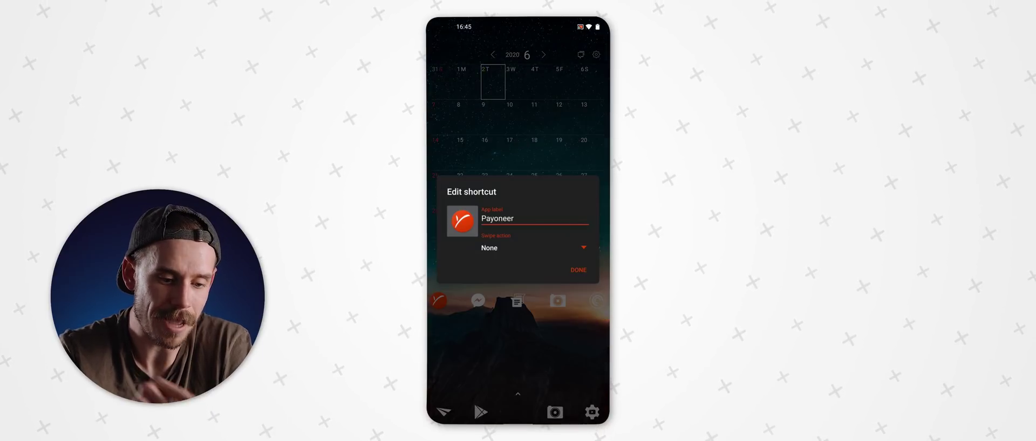
pyautogui.click(461, 221)
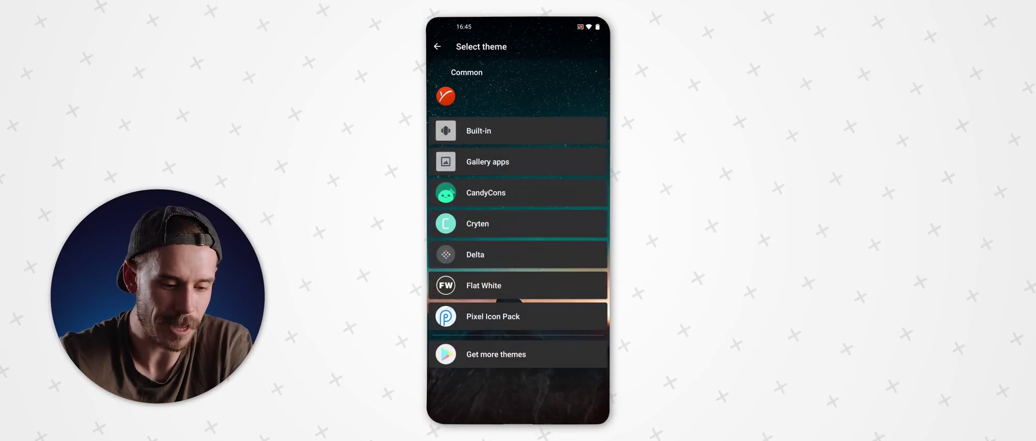
pyautogui.click(483, 285)
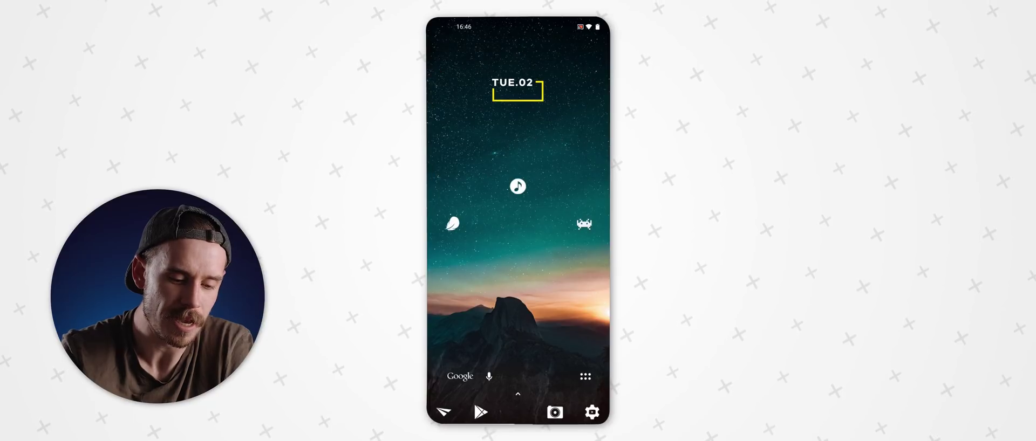
# - Drag the Payoneer, Messenger, notes, camera and last app icons down one row
pyautogui.moveTo(438, 300); pyautogui.dragTo(438, 376)
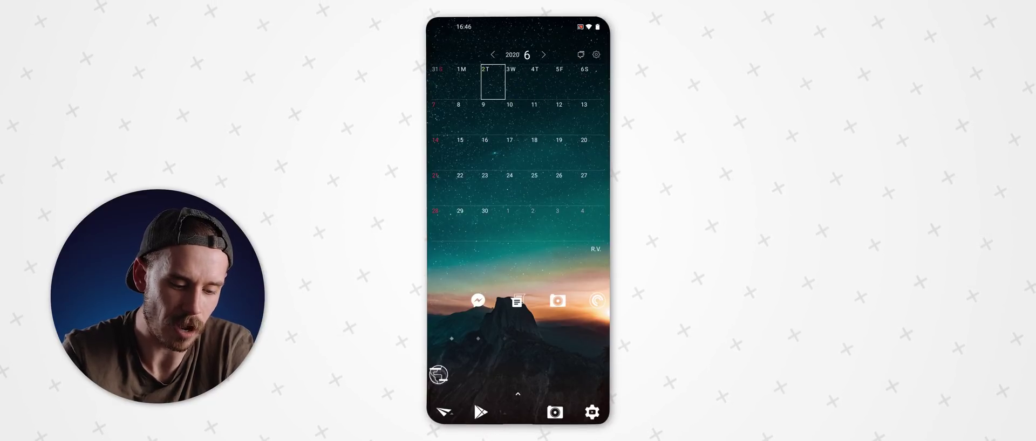
pyautogui.moveTo(478, 301); pyautogui.dragTo(477, 376)
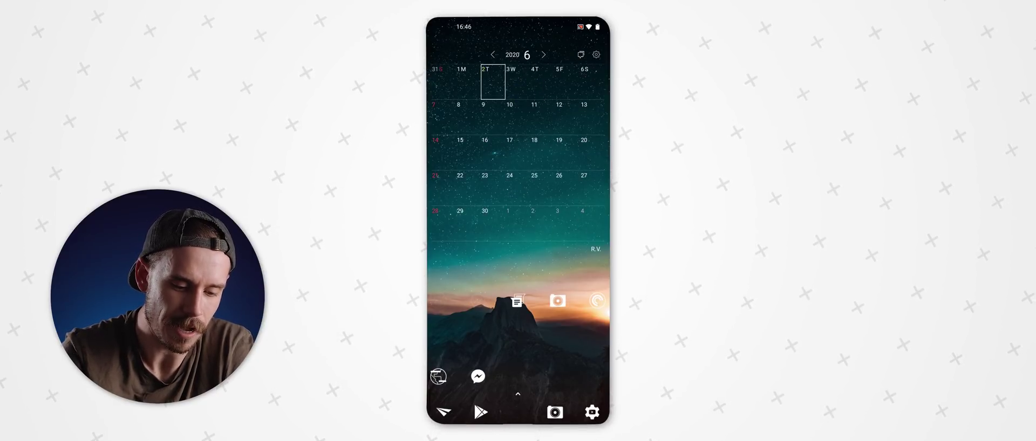
pyautogui.moveTo(516, 300); pyautogui.dragTo(517, 376)
pyautogui.moveTo(558, 300); pyautogui.dragTo(558, 375)
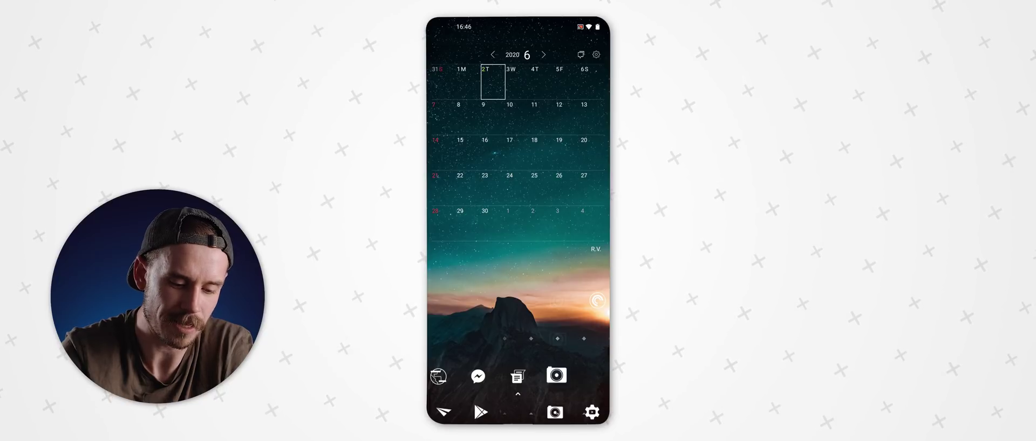
pyautogui.moveTo(597, 301); pyautogui.dragTo(597, 376)
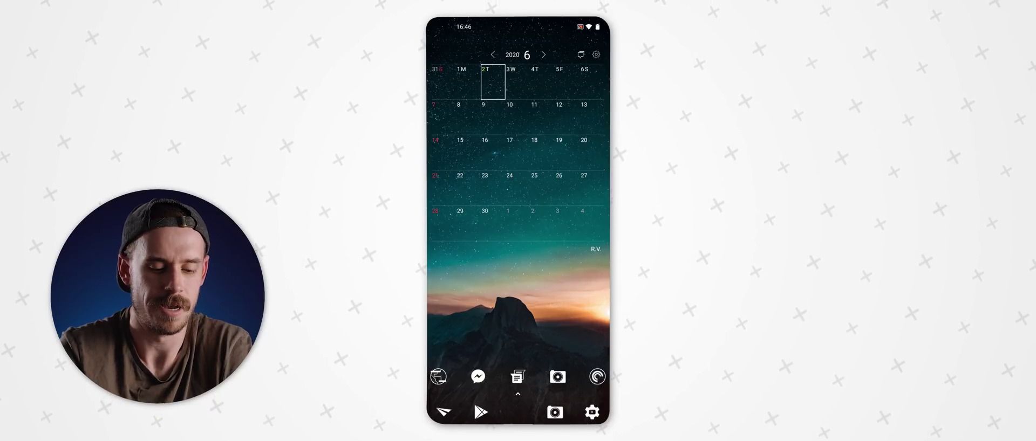
pyautogui.moveTo(567, 243); pyautogui.dragTo(453, 242)
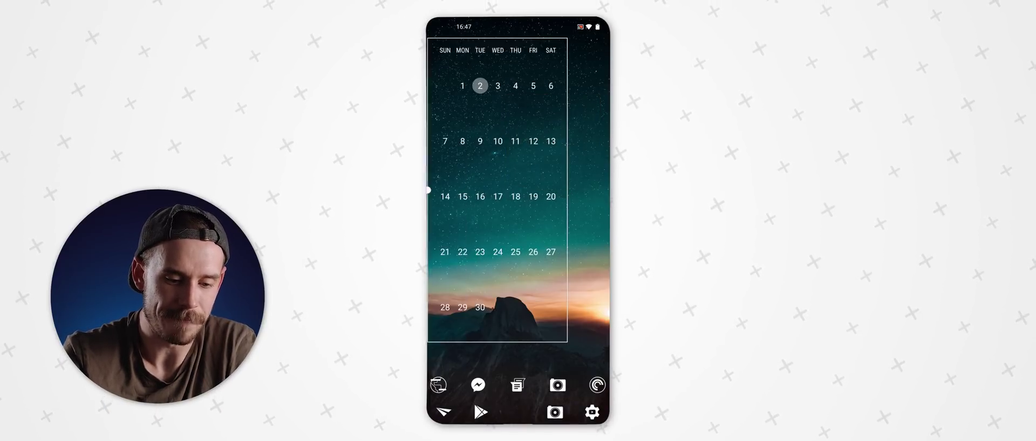
# - Widen the Month calendar widget to the right edge and raise its bottom edge
pyautogui.moveTo(567, 190); pyautogui.dragTo(607, 190)
pyautogui.moveTo(518, 342); pyautogui.dragTo(518, 187)
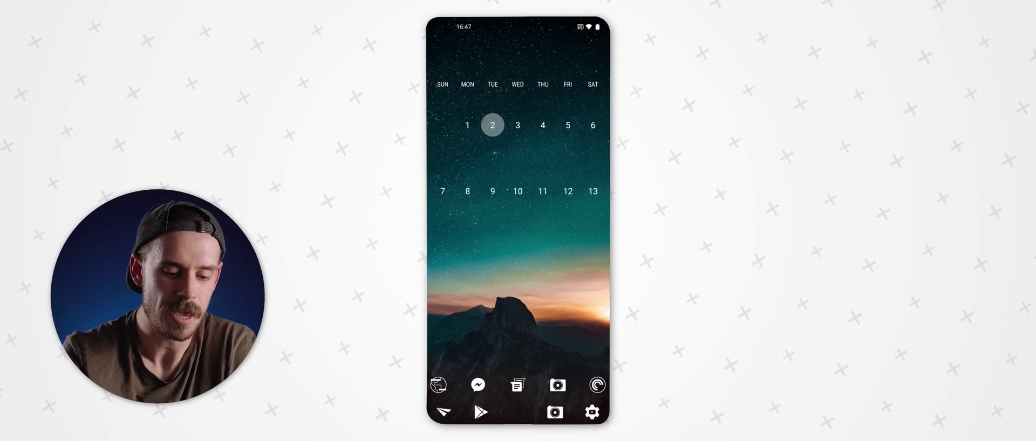
pyautogui.moveTo(518, 339); pyautogui.dragTo(518, 122)
pyautogui.scroll(-3, 518, 242)
pyautogui.scroll(-3, 518, 242)
pyautogui.scroll(-3, 517, 242)
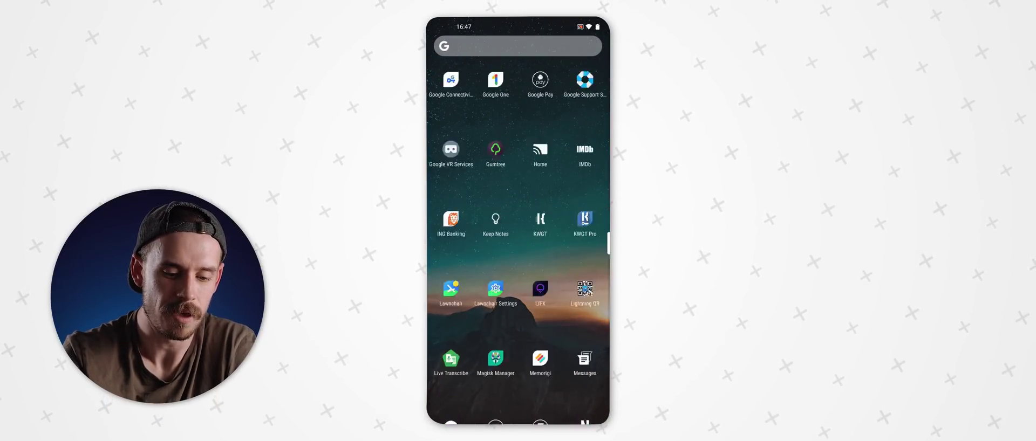
pyautogui.scroll(-5, 518, 243)
pyautogui.scroll(-5, 518, 243)
pyautogui.scroll(-2, 518, 242)
pyautogui.scroll(-5, 518, 242)
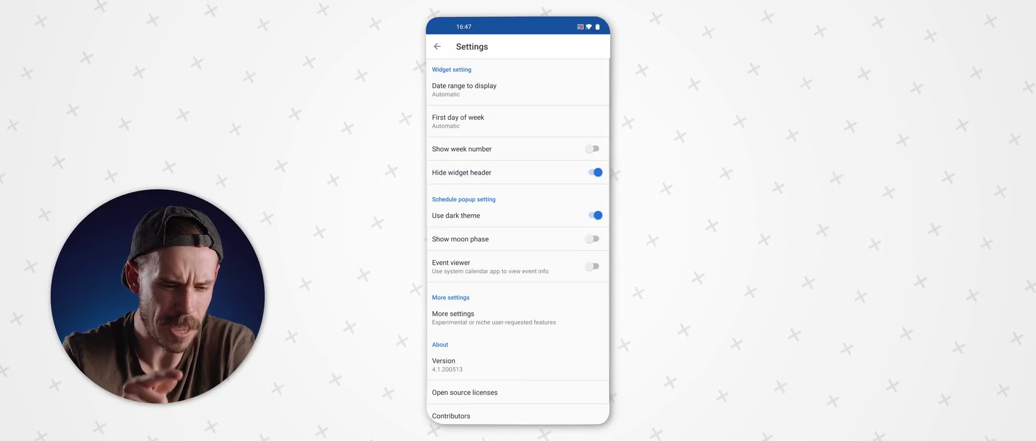
# - Set the Month widget's date range to display 1 month
pyautogui.click(464, 89)
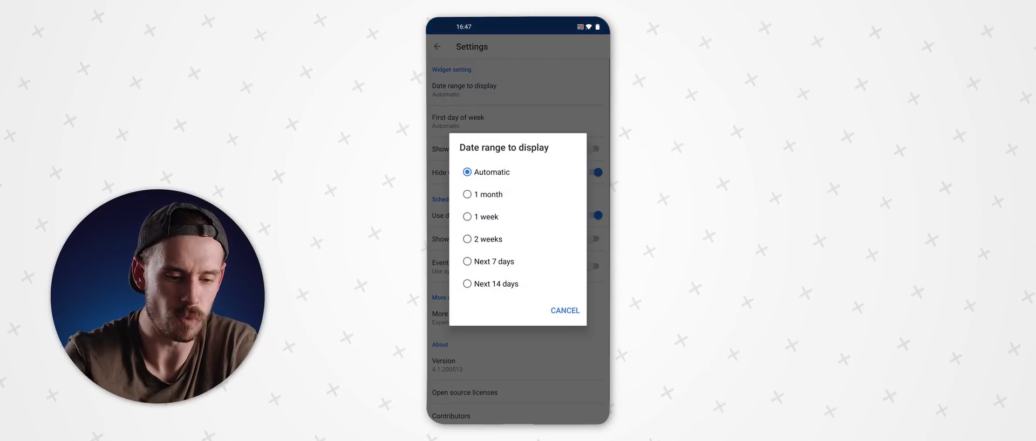
pyautogui.click(488, 194)
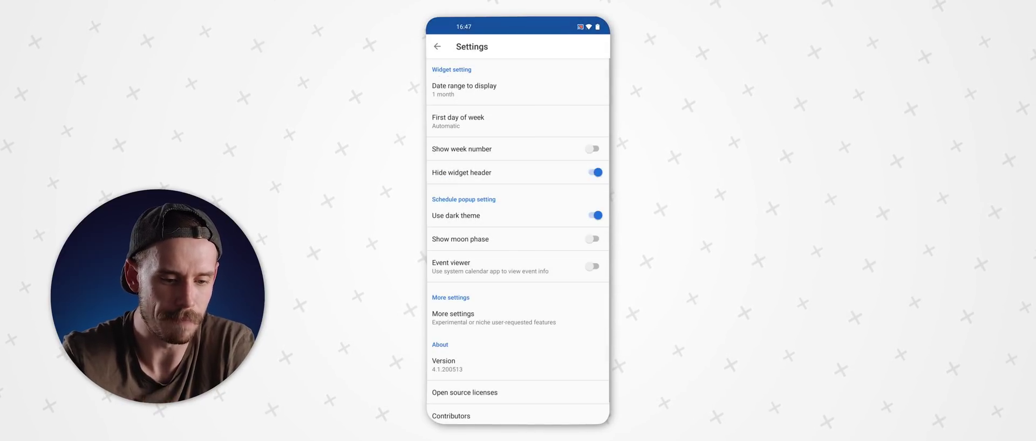
pyautogui.click(437, 46)
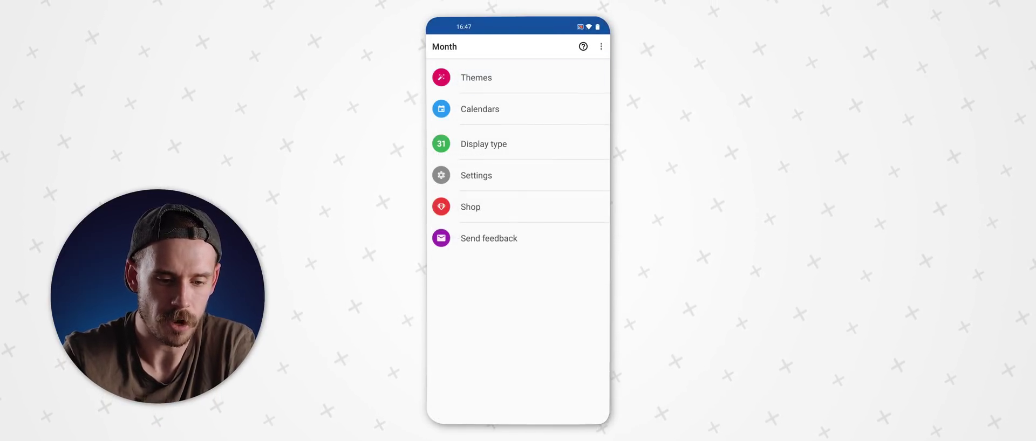
pyautogui.press('Escape')
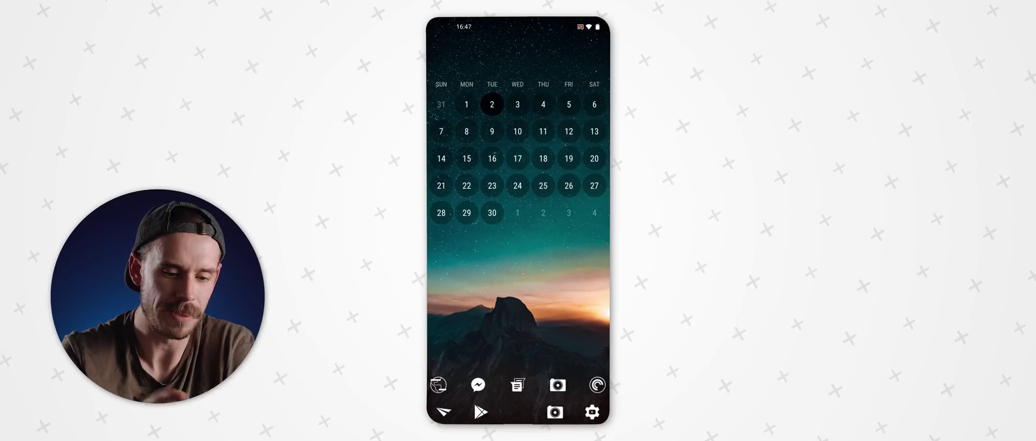
# - Resize the calendar widget narrower from both sides and shorter from the bottom
pyautogui.click(518, 154)
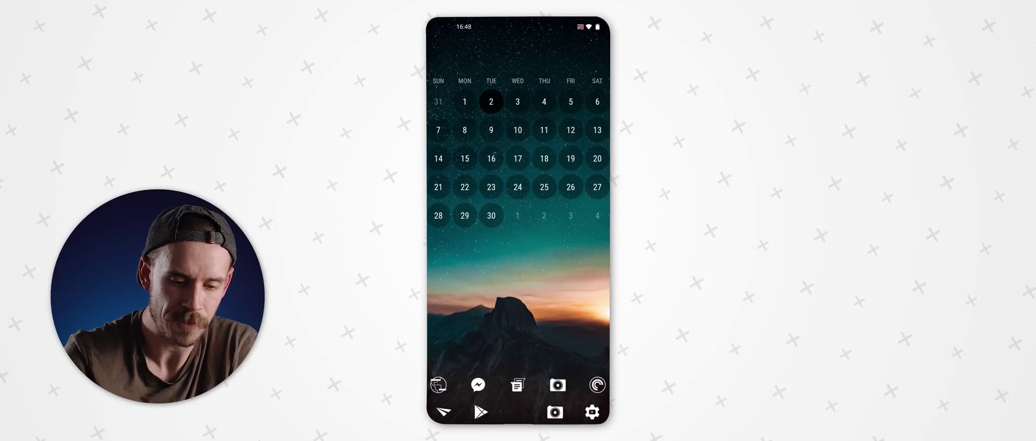
pyautogui.click(518, 153)
pyautogui.click(538, 90)
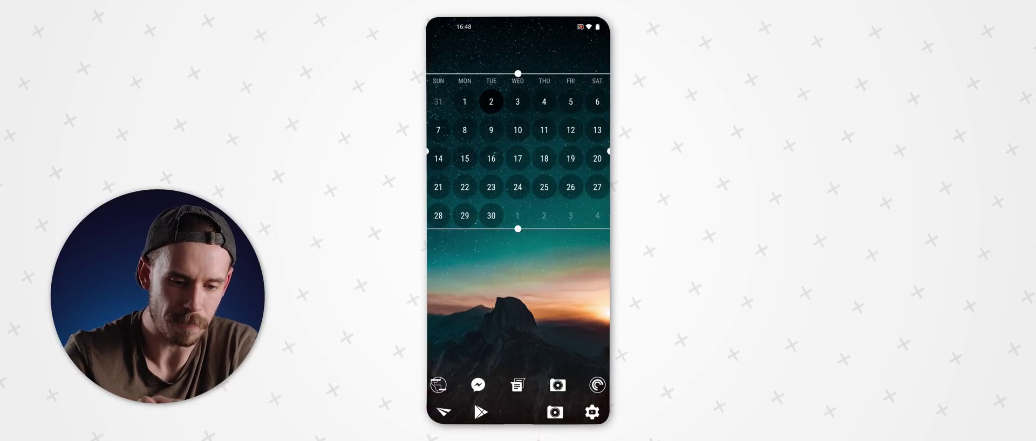
pyautogui.moveTo(426, 151); pyautogui.dragTo(438, 151)
pyautogui.moveTo(610, 151); pyautogui.dragTo(598, 151)
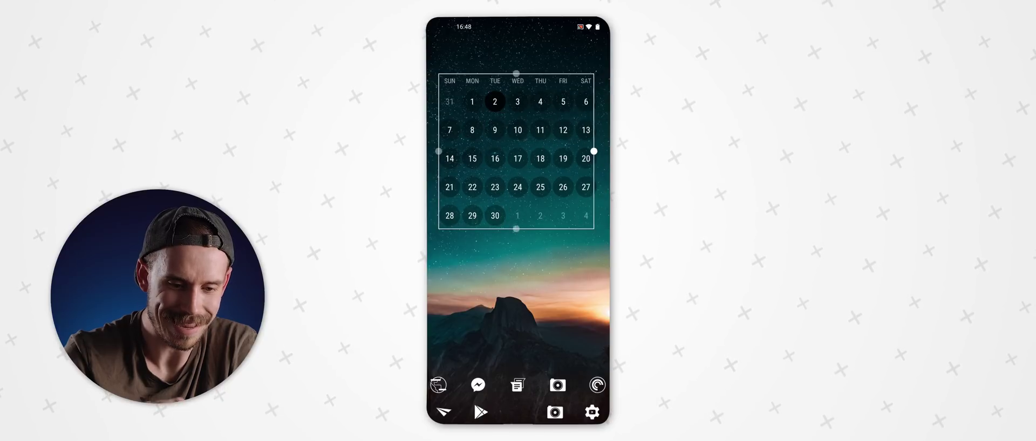
pyautogui.moveTo(518, 227); pyautogui.dragTo(518, 193)
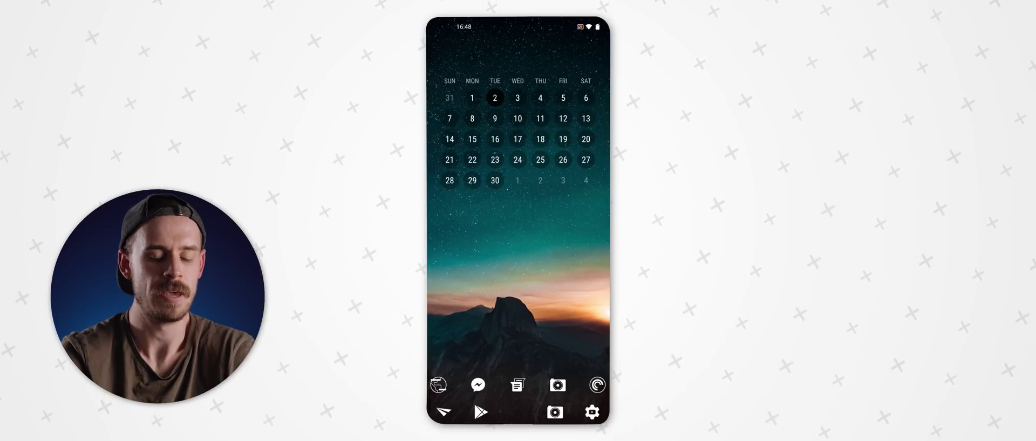